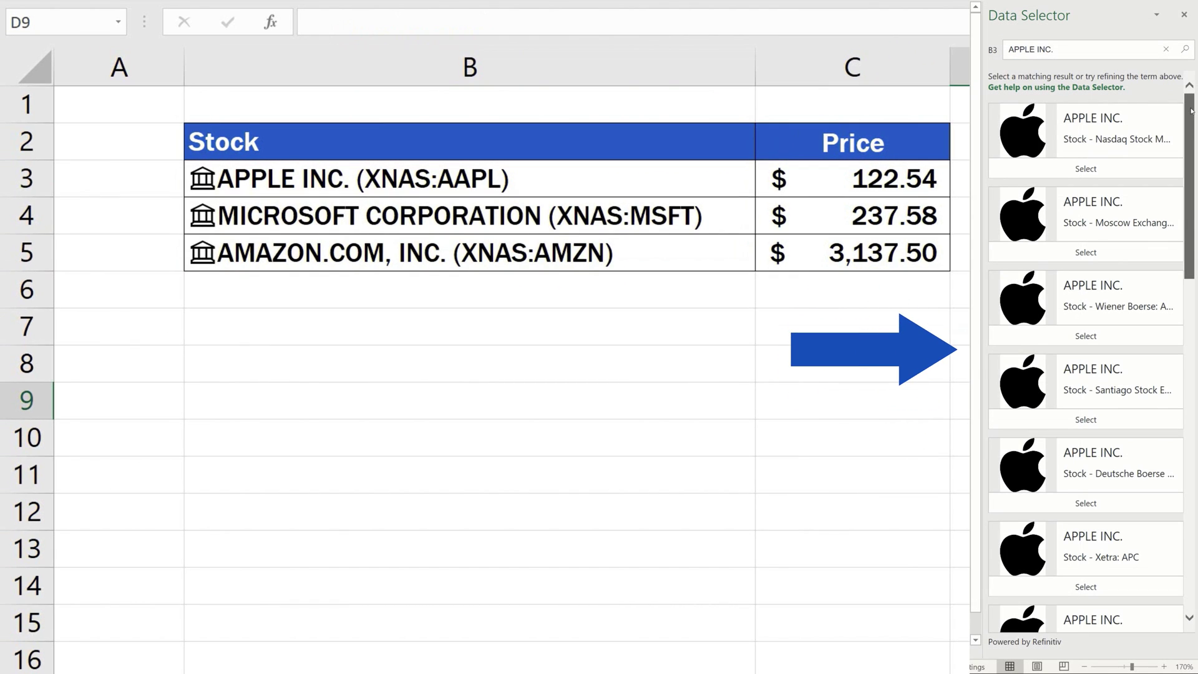
{"action": "left_click_drag", "start_coordinate": [1194, 112], "coordinate": [1196, 212]}
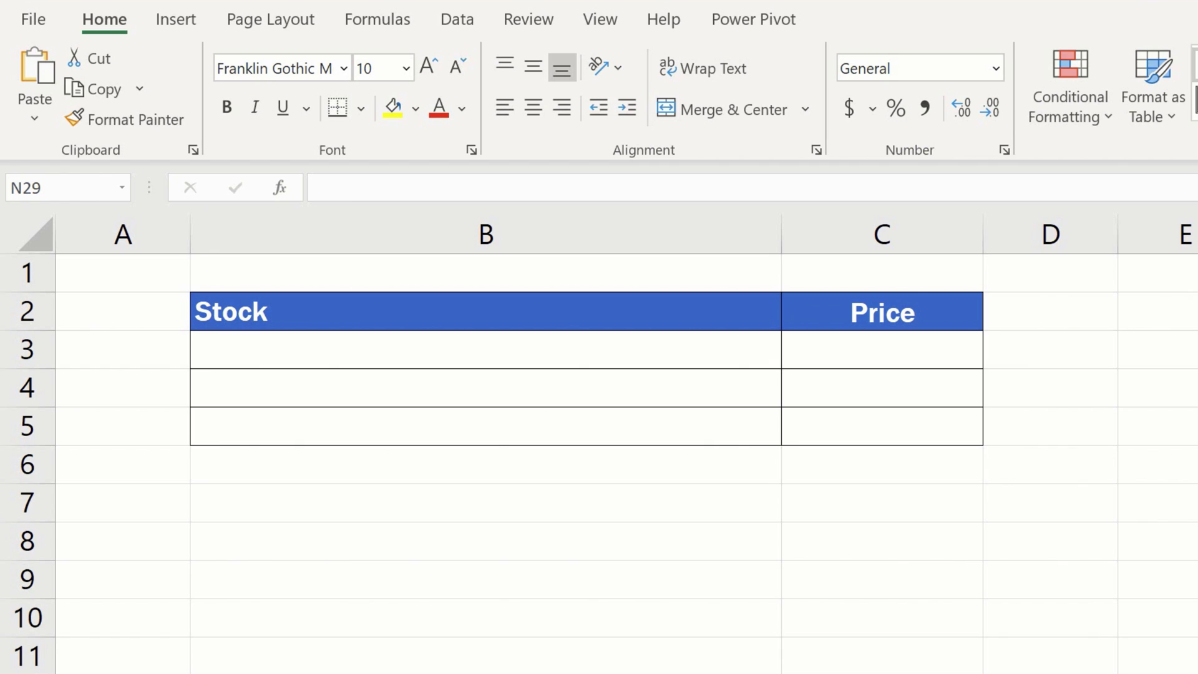
Enter the tickers AAPL, MSFT and AMZN into cells B3 to B5
{"action": "left_click", "coordinate": [585, 351]}
{"action": "type", "text": "AAPL"}
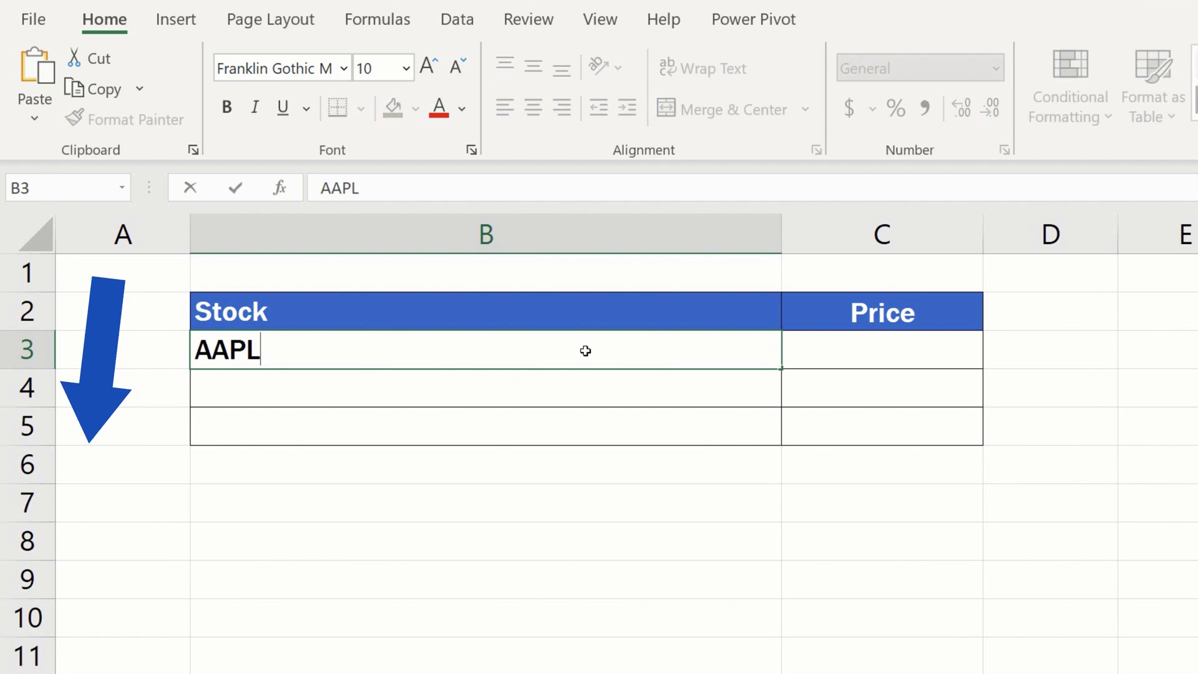
{"action": "key", "text": "Return"}
{"action": "type", "text": "MSFT"}
{"action": "key", "text": "Return"}
{"action": "type", "text": "AM"}
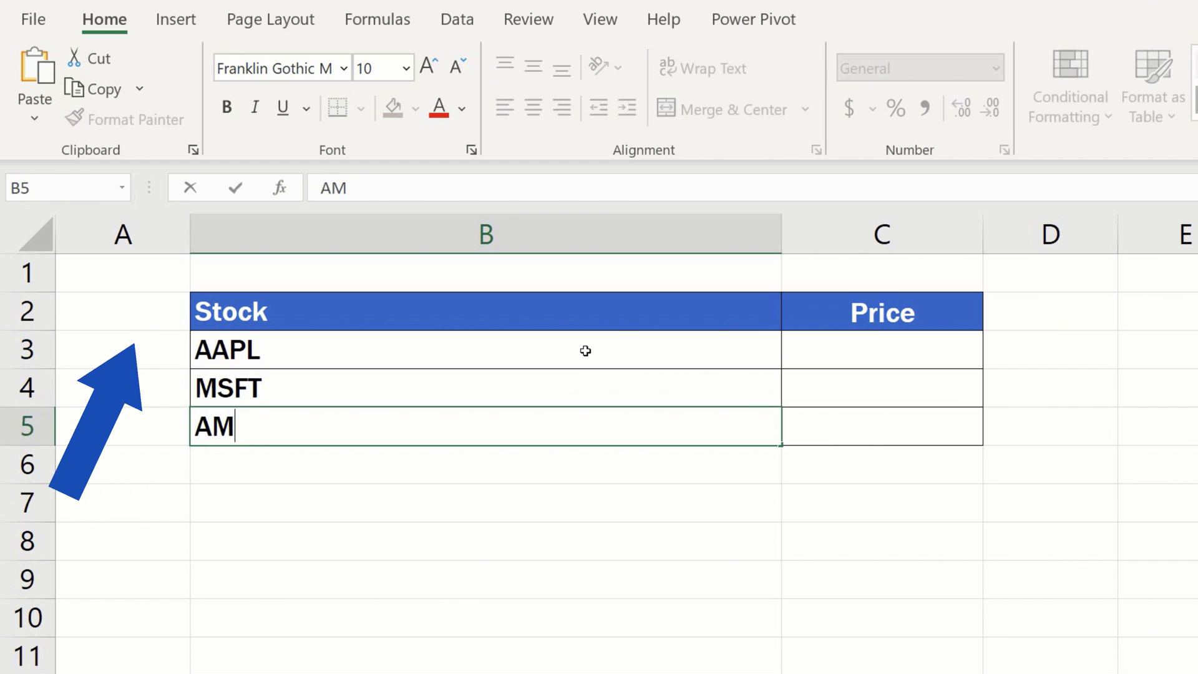
{"action": "type", "text": "ZN"}
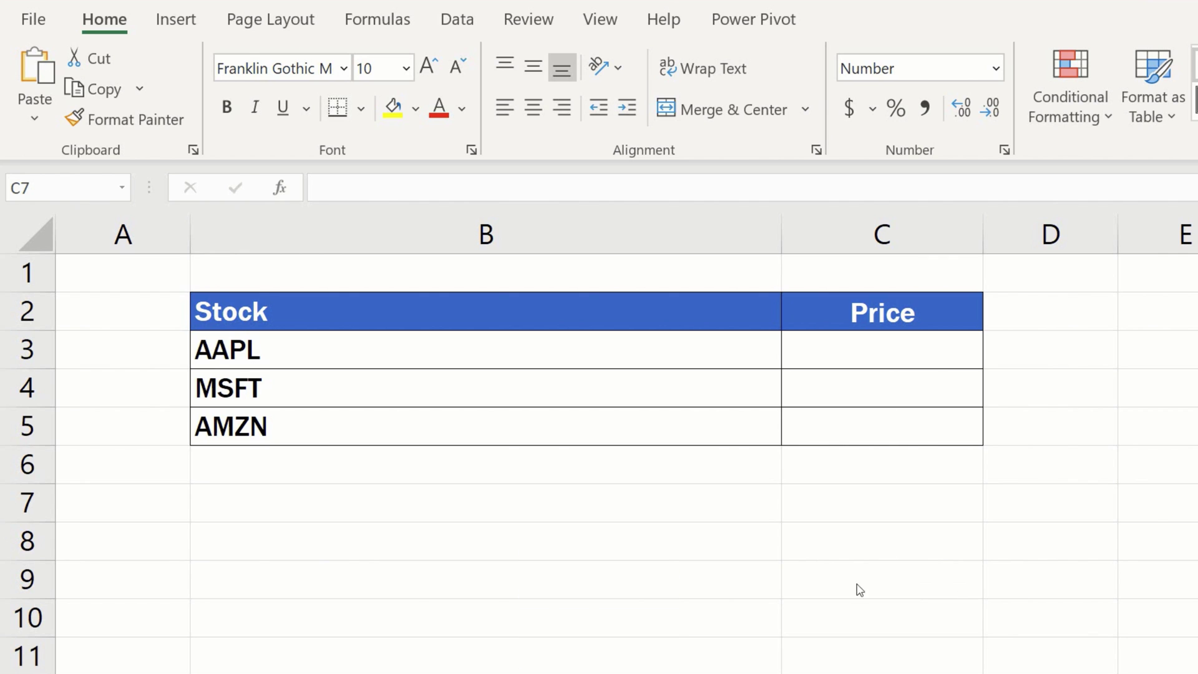
Convert tickers B3:B5 to the Stocks data type, linking Apple, Microsoft and Amazon
{"action": "left_click", "coordinate": [332, 348]}
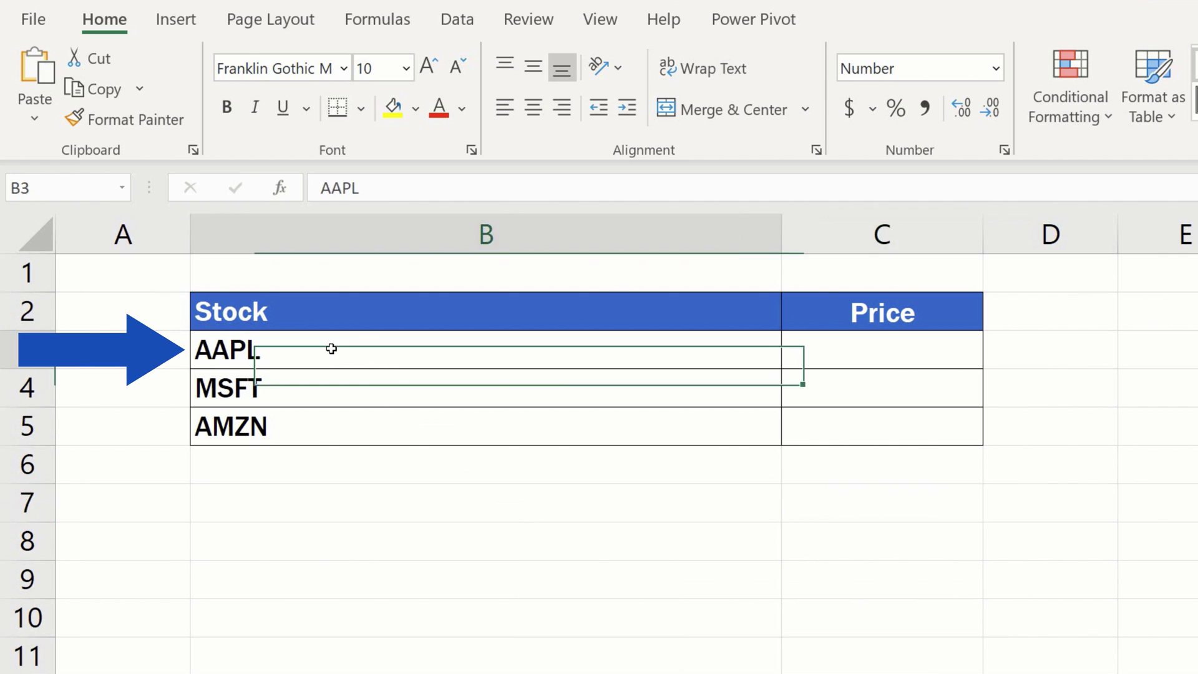
{"action": "left_click_drag", "start_coordinate": [319, 348], "coordinate": [326, 430]}
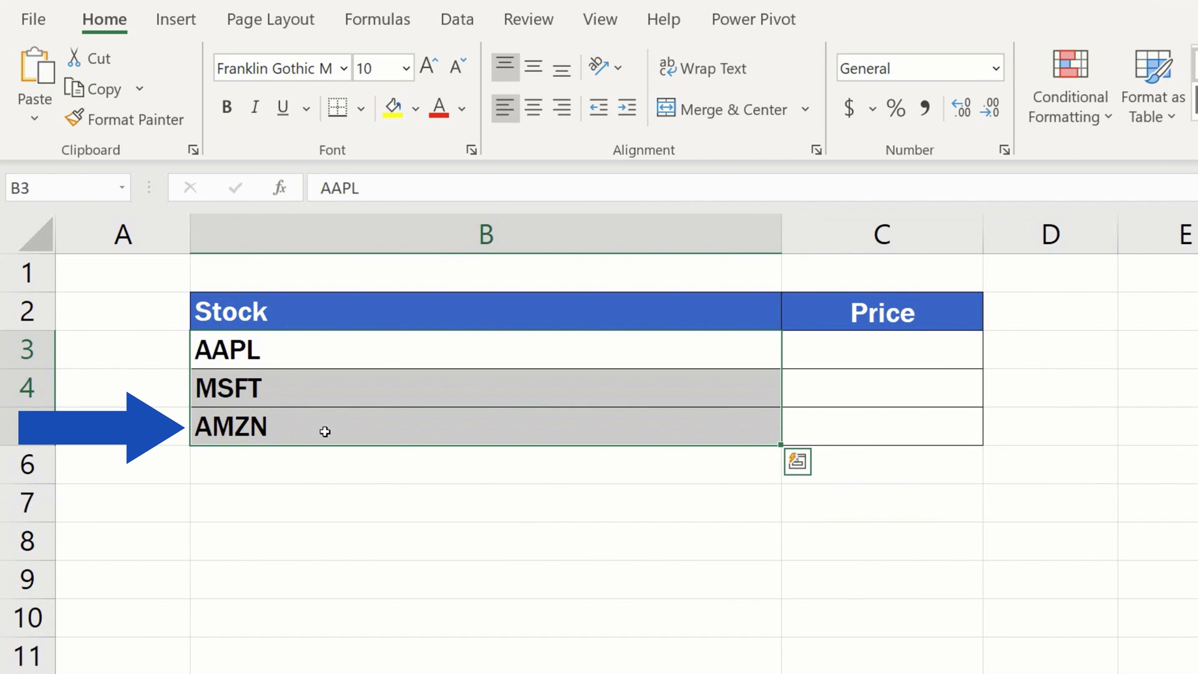
{"action": "left_click", "coordinate": [468, 23]}
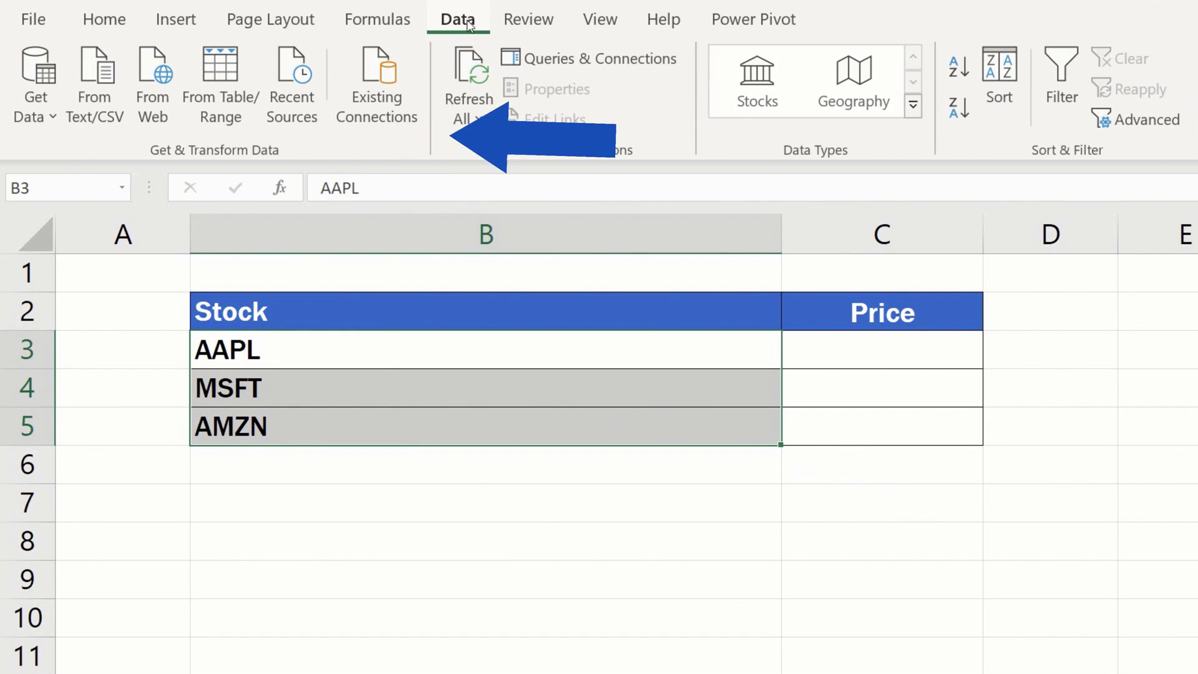
{"action": "left_click", "coordinate": [767, 88]}
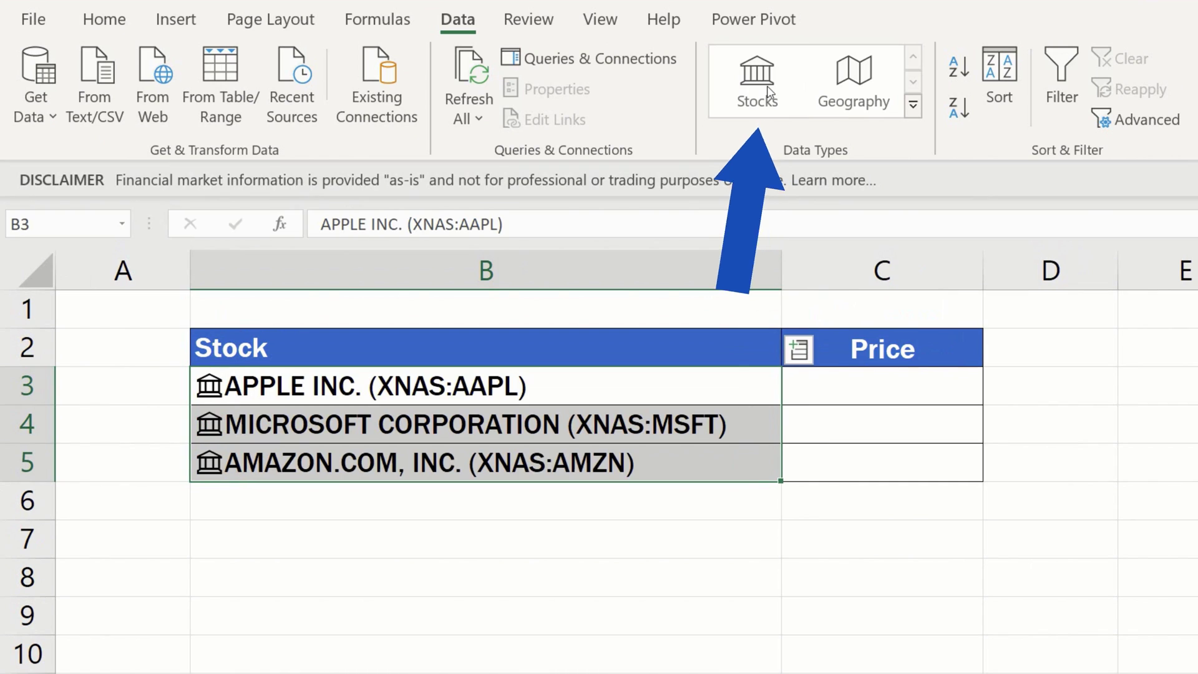
{"action": "left_click", "coordinate": [894, 579]}
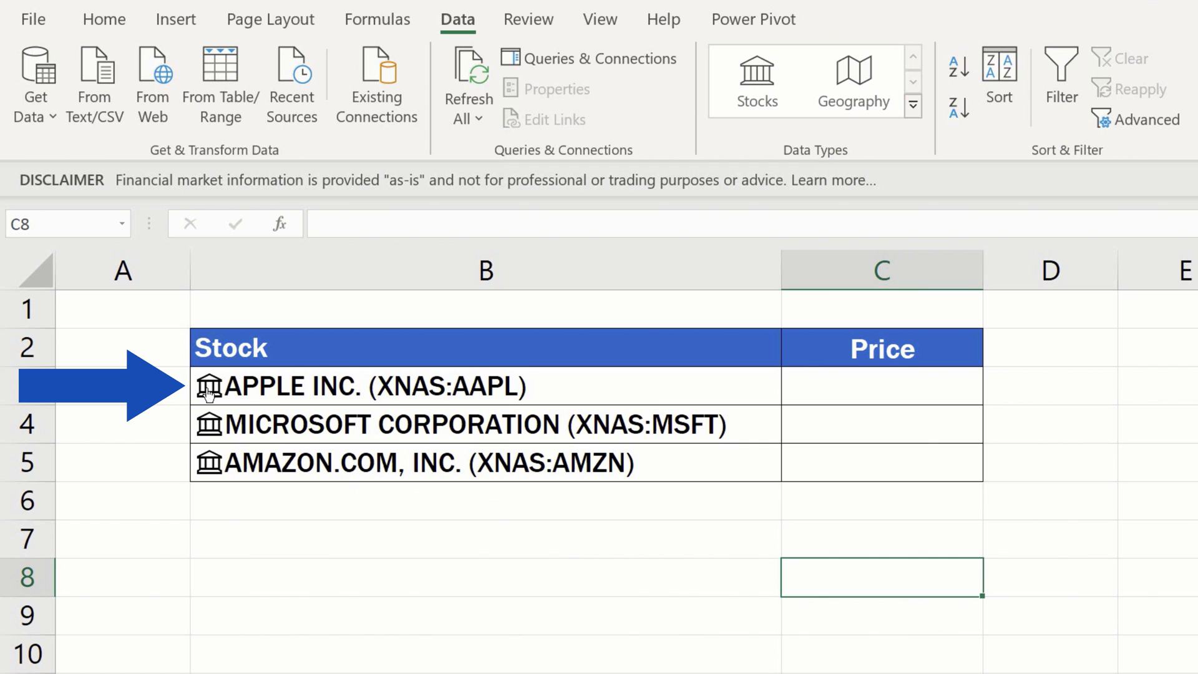
{"action": "left_click", "coordinate": [208, 387]}
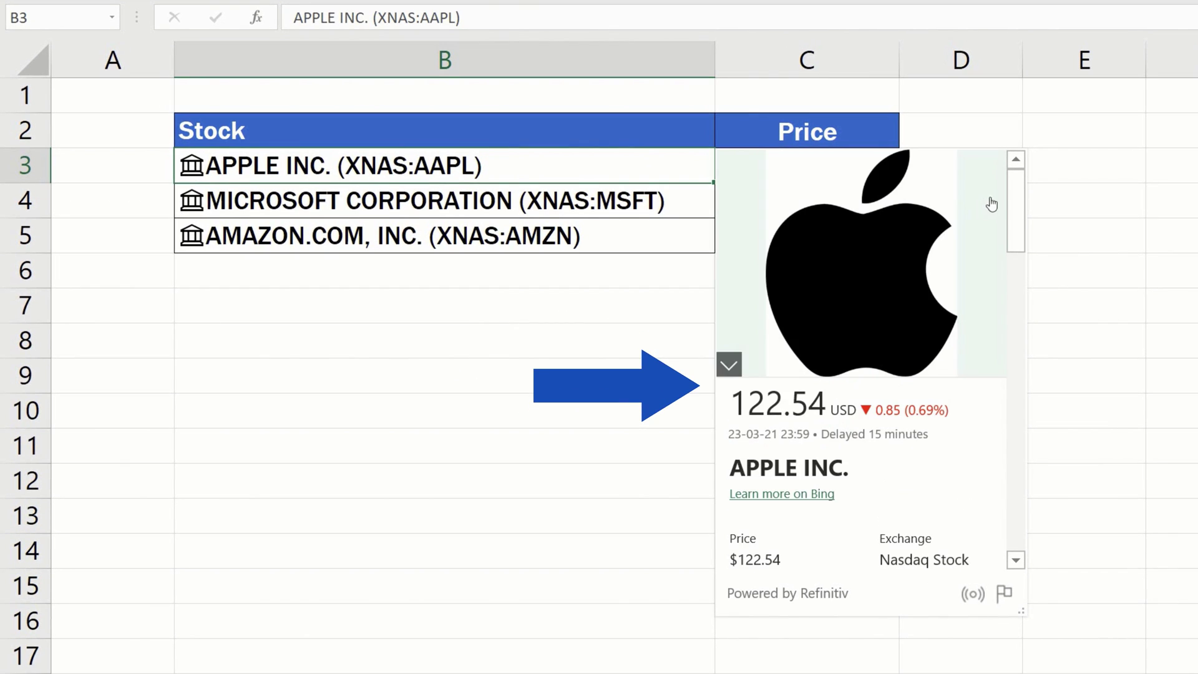
{"action": "mouse_move", "coordinate": [1017, 202]}
{"action": "left_mouse_down"}
{"action": "mouse_move", "coordinate": [1029, 478]}
{"action": "mouse_move", "coordinate": [1019, 184]}
{"action": "left_mouse_up"}
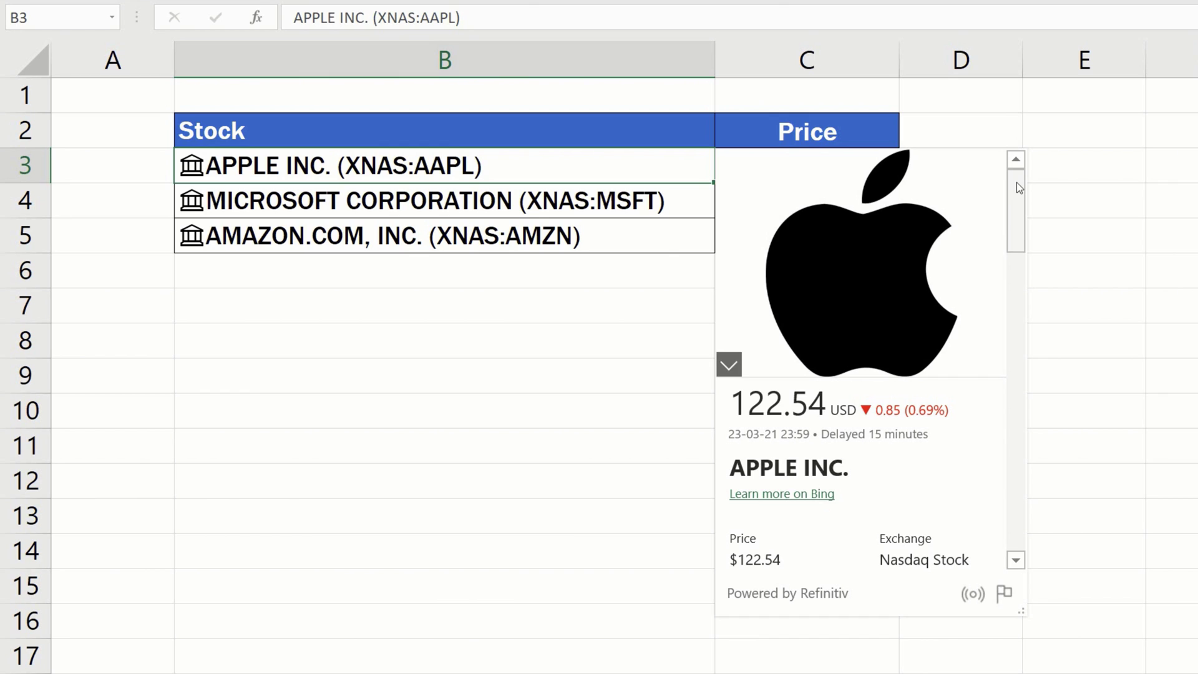
{"action": "key", "text": "Escape"}
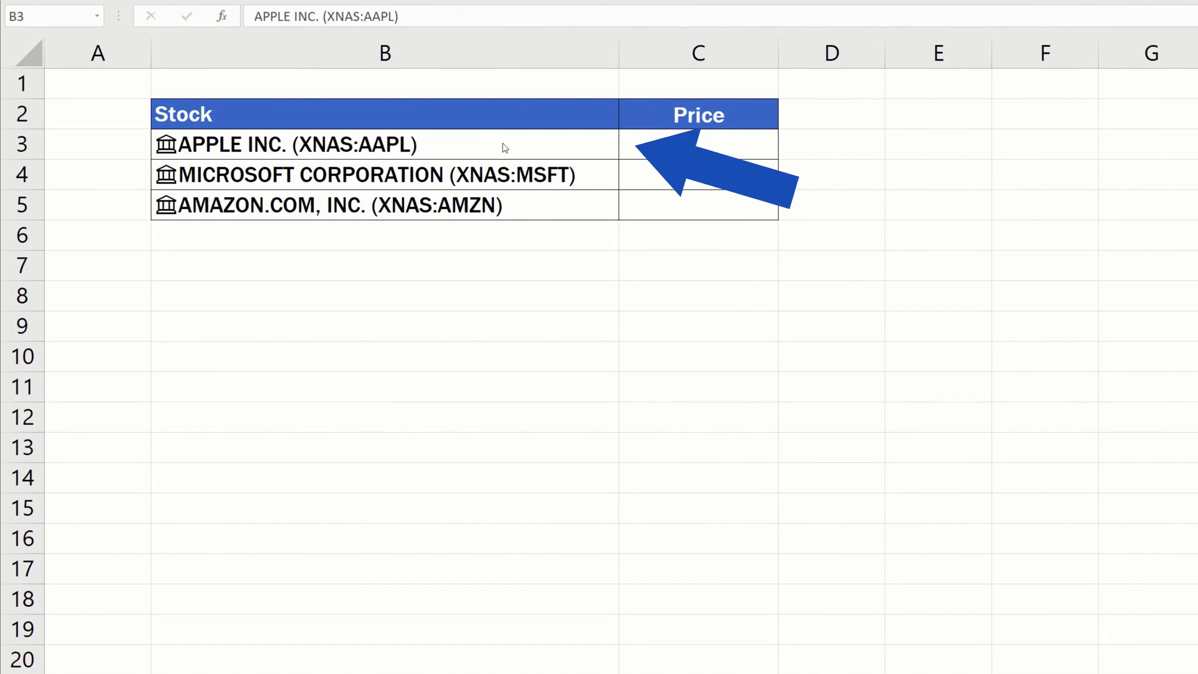
Insert the Price field for B3:B5, showing $122.54, $237.58 and $3,137.50
{"action": "left_click_drag", "start_coordinate": [504, 148], "coordinate": [489, 205]}
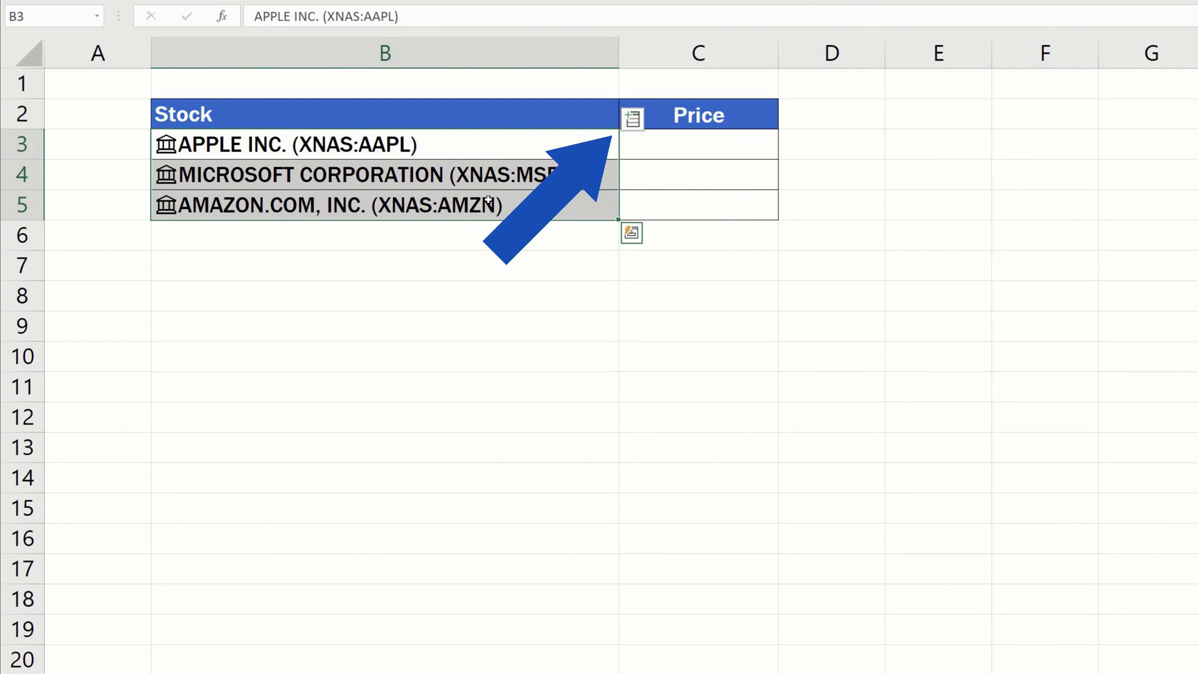
{"action": "left_click", "coordinate": [631, 120]}
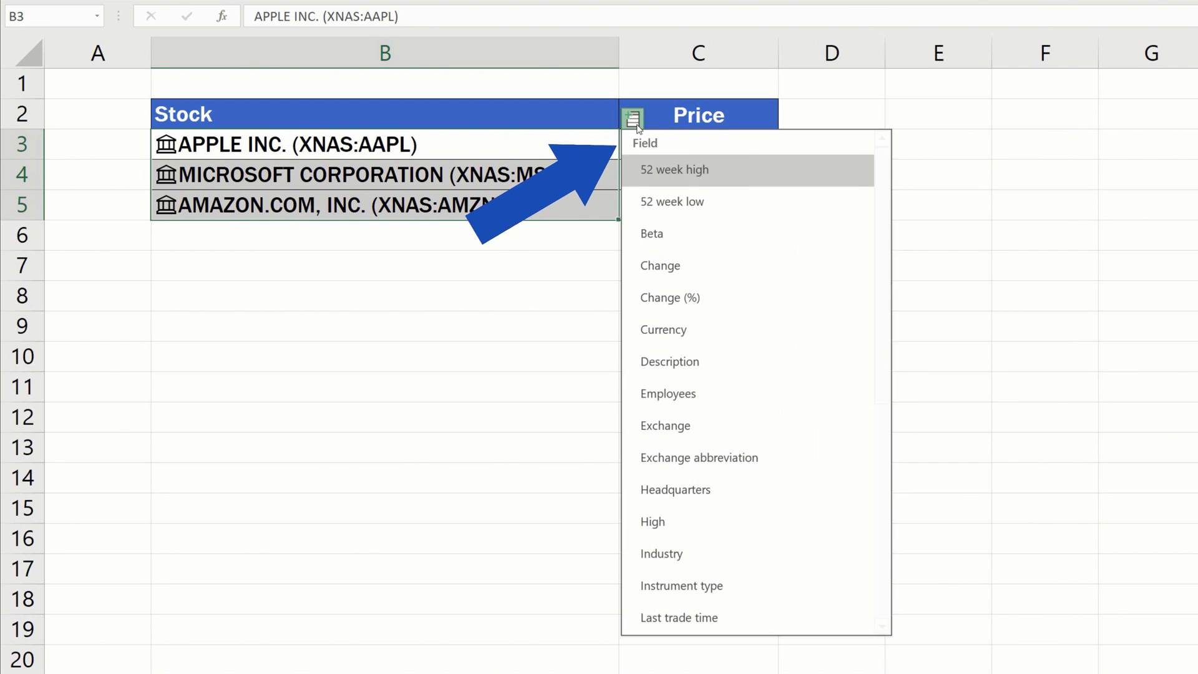
{"action": "left_click_drag", "start_coordinate": [885, 176], "coordinate": [880, 377]}
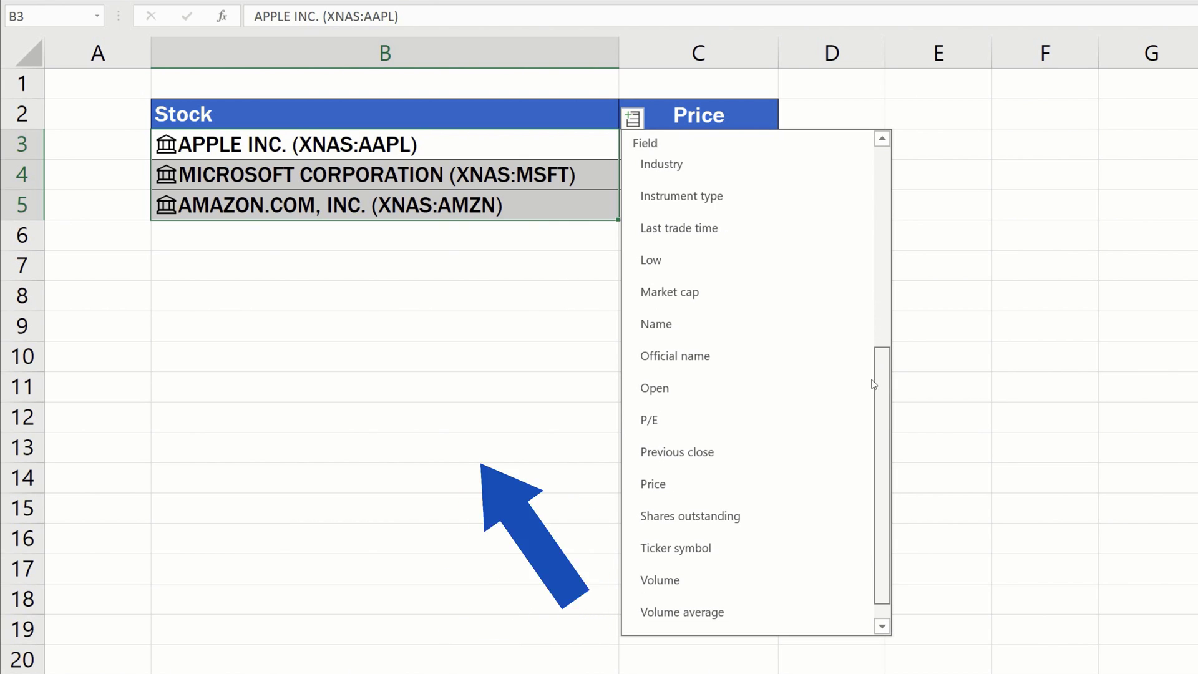
{"action": "left_click", "coordinate": [746, 483]}
{"action": "left_click", "coordinate": [863, 325]}
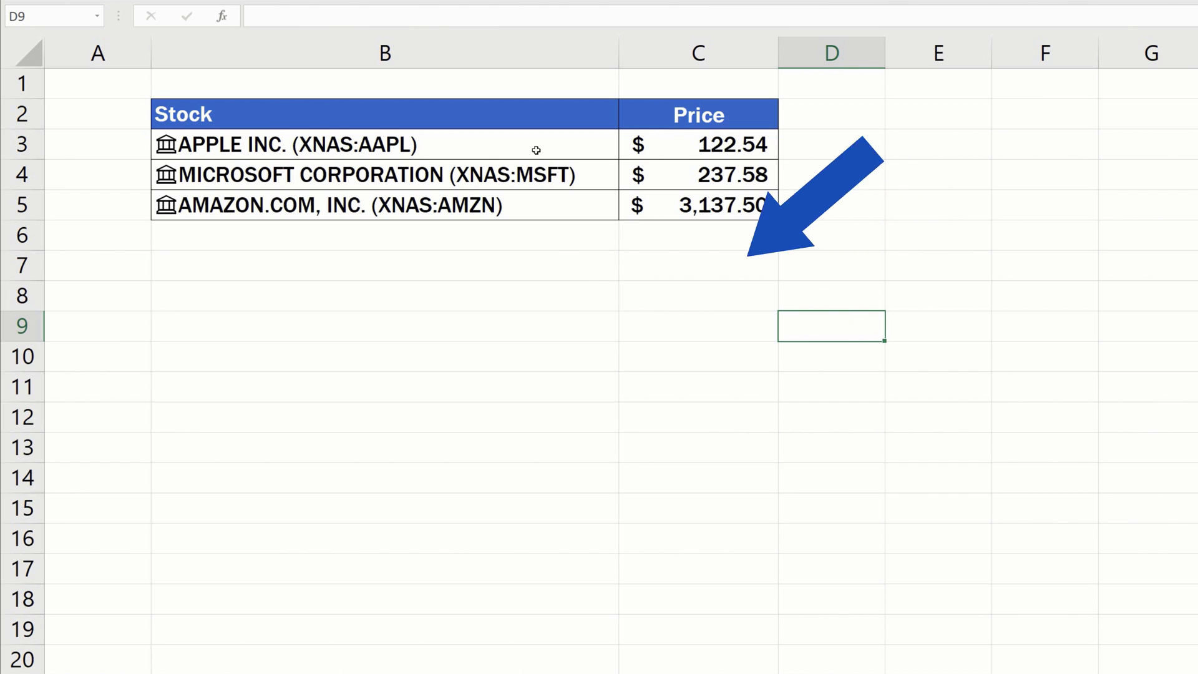
Insert the Market cap field for the stocks and add a Market Cap heading in D2
{"action": "left_click_drag", "start_coordinate": [535, 150], "coordinate": [525, 205]}
{"action": "left_click", "coordinate": [632, 116]}
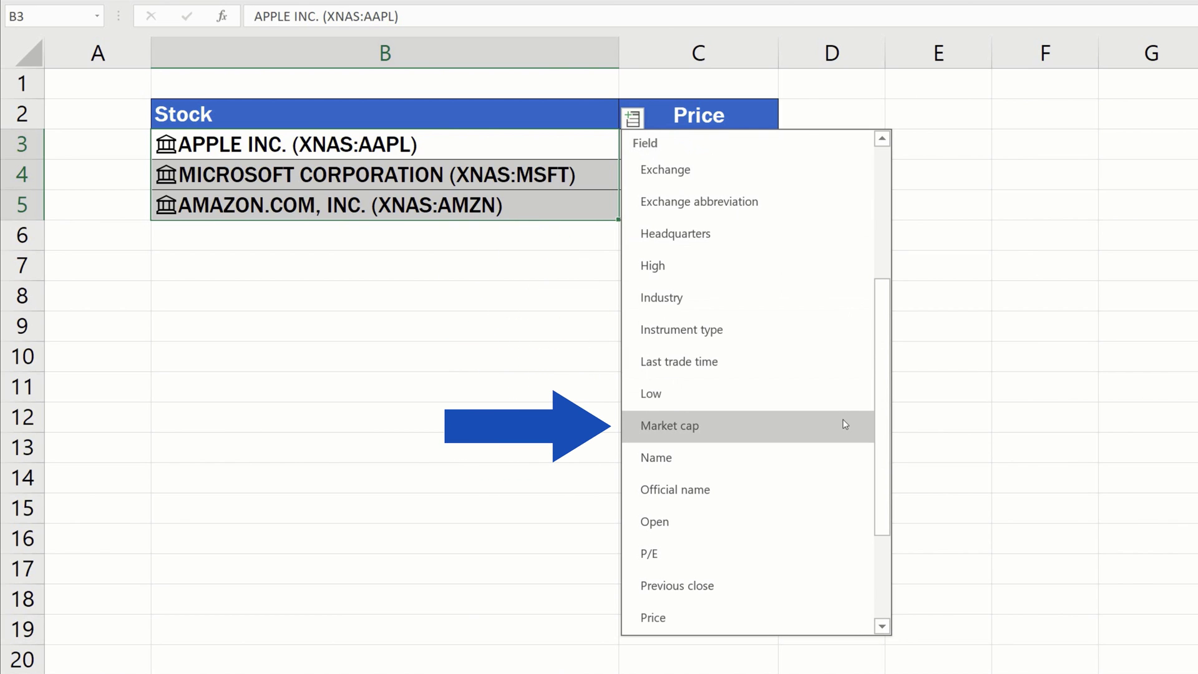
{"action": "left_click", "coordinate": [843, 423]}
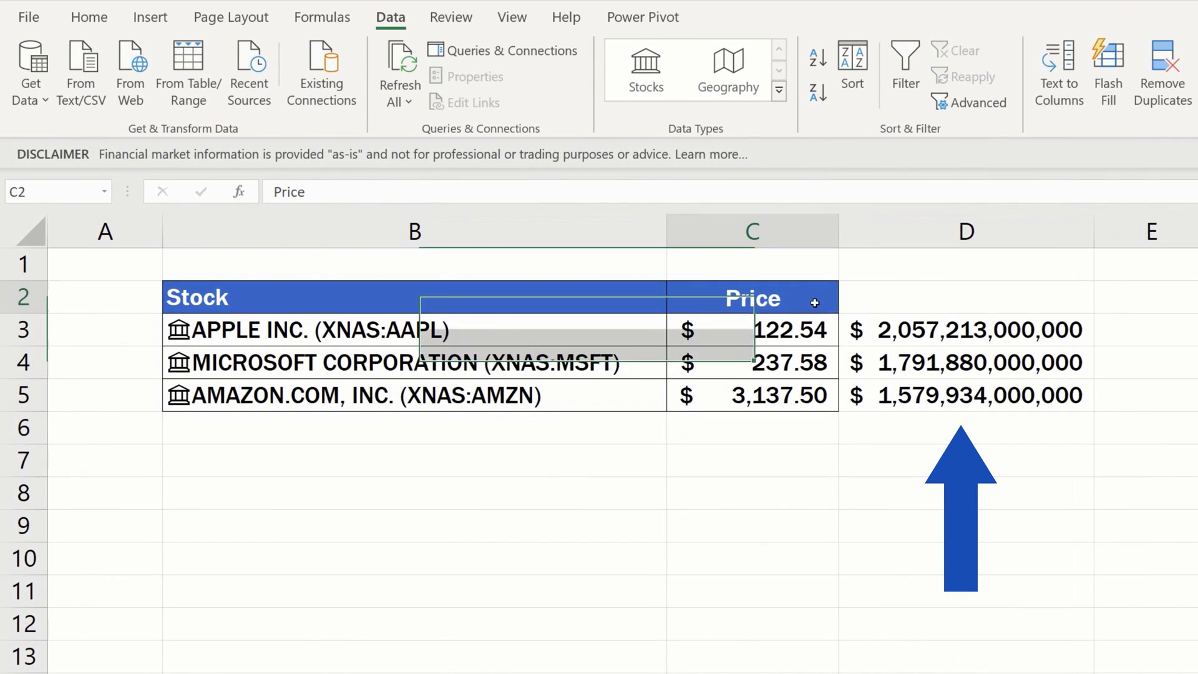
{"action": "left_click", "coordinate": [931, 302]}
{"action": "type", "text": "Price"}
{"action": "double_click", "coordinate": [917, 299]}
{"action": "type", "text": "Market Cap"}
Apply All Borders to the table B2:D5
{"action": "left_click_drag", "start_coordinate": [624, 292], "coordinate": [1031, 398]}
{"action": "left_click", "coordinate": [90, 16]}
{"action": "left_click", "coordinate": [308, 92]}
{"action": "left_click", "coordinate": [360, 319]}
{"action": "left_click", "coordinate": [924, 494]}
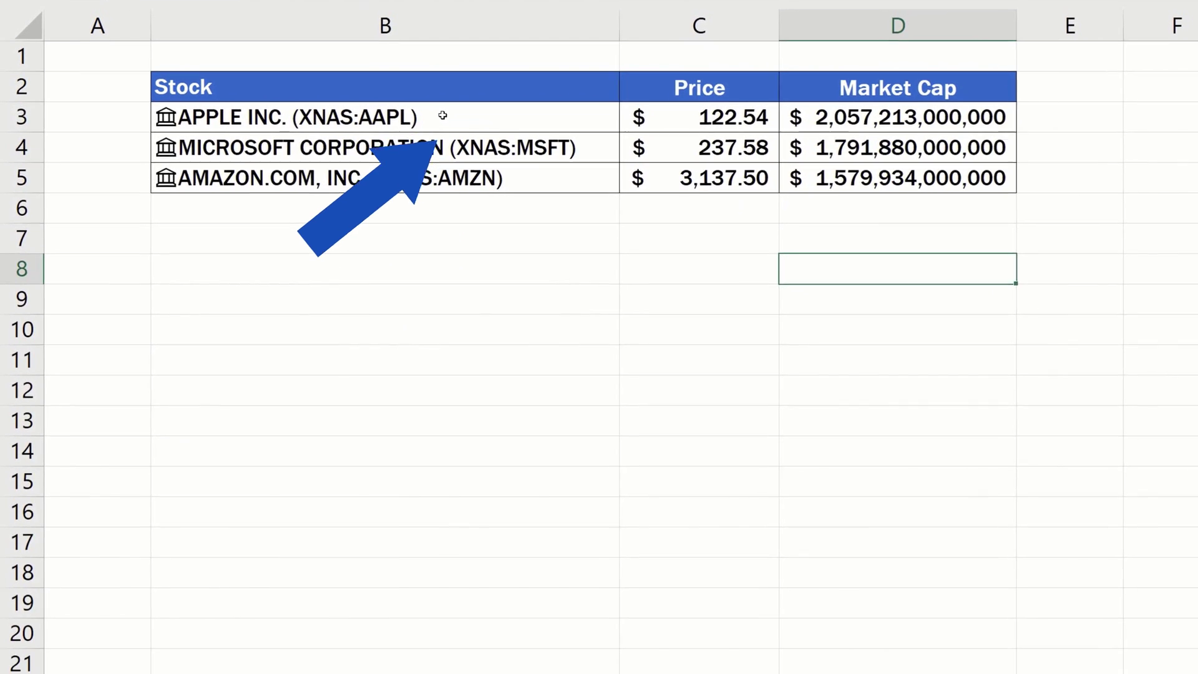
Relink the Apple cell to the London Stock Exchange listing XLON:0R2V
{"action": "right_click", "coordinate": [443, 115]}
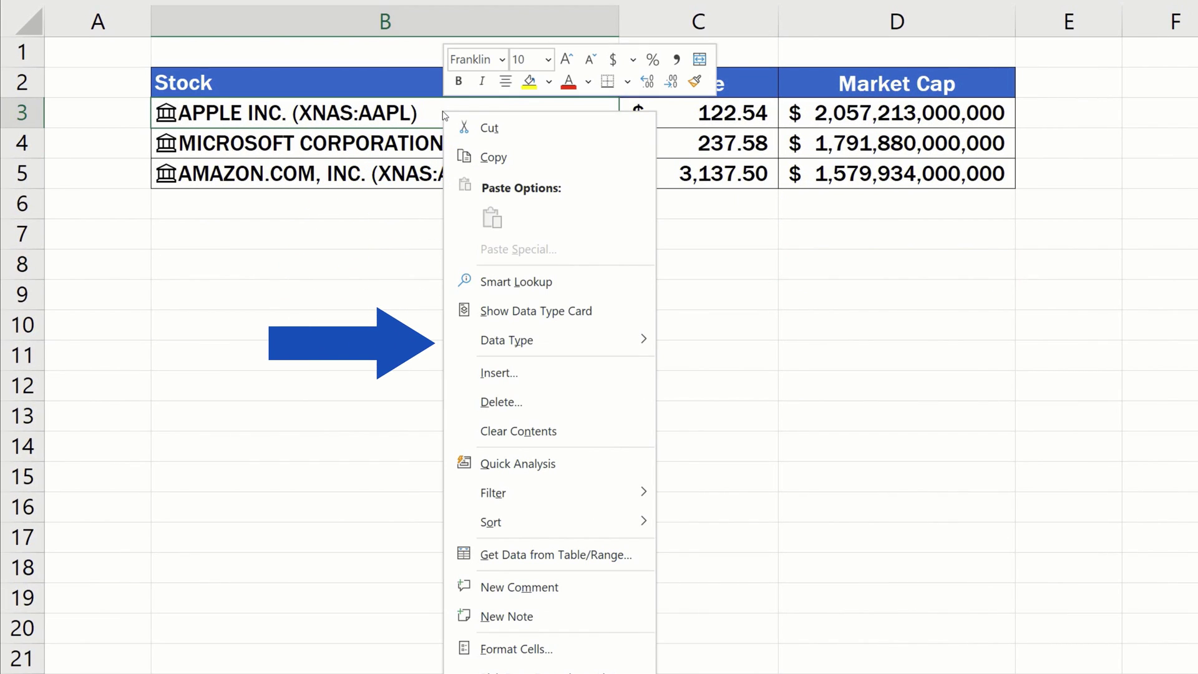
{"action": "mouse_move", "coordinate": [506, 340]}
{"action": "left_click", "coordinate": [720, 369]}
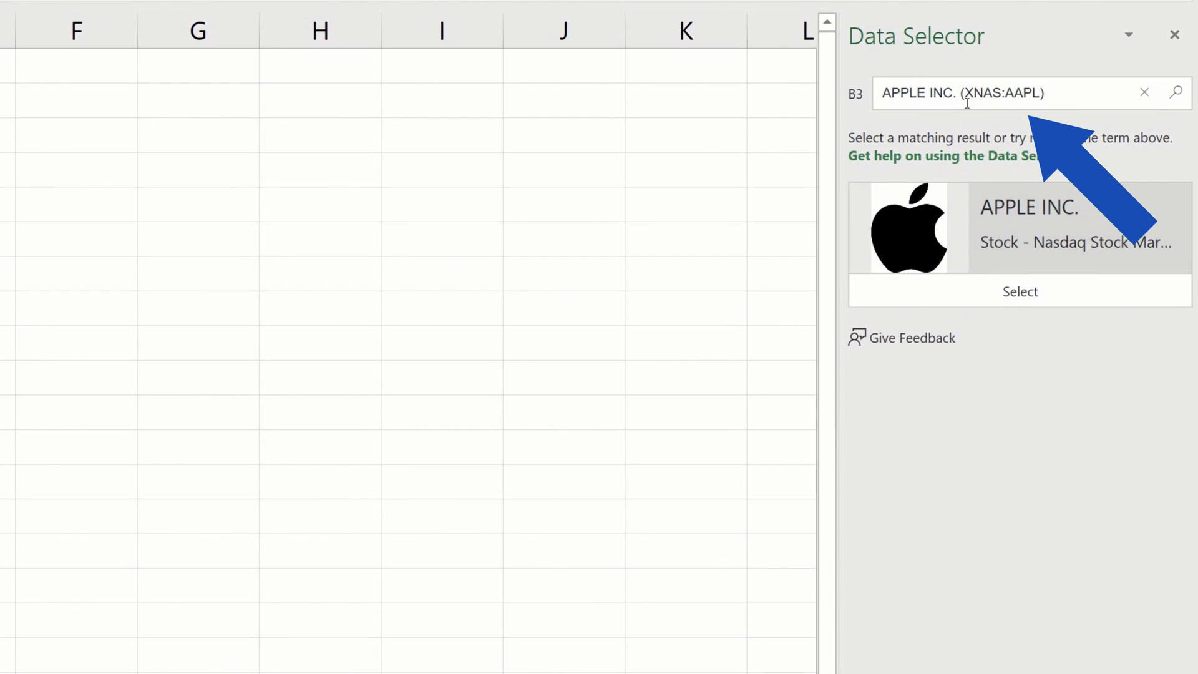
{"action": "left_click_drag", "start_coordinate": [960, 92], "coordinate": [1057, 95]}
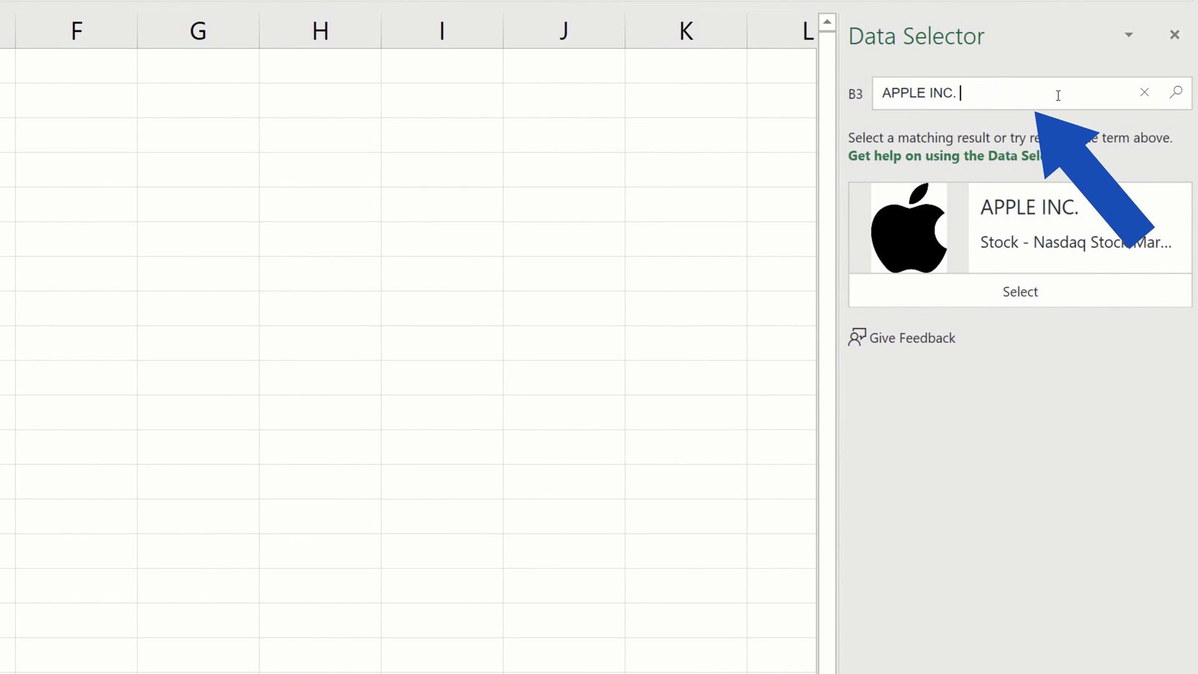
{"action": "left_click", "coordinate": [1179, 92]}
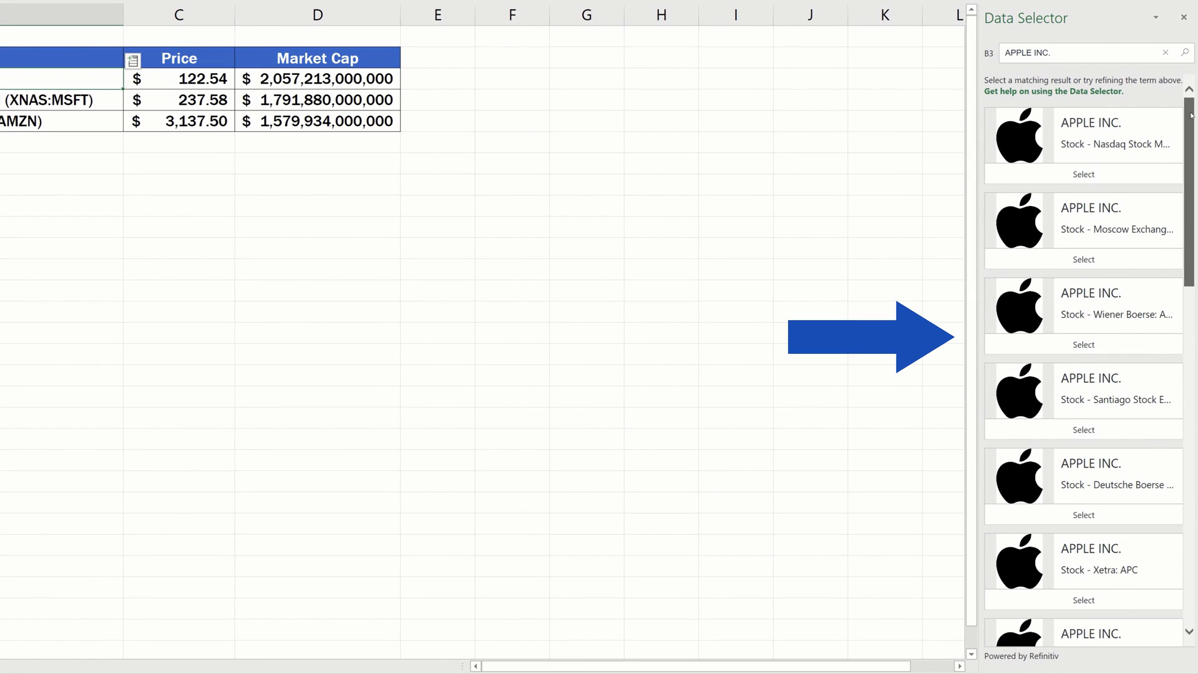
{"action": "left_click_drag", "start_coordinate": [1194, 117], "coordinate": [1182, 463]}
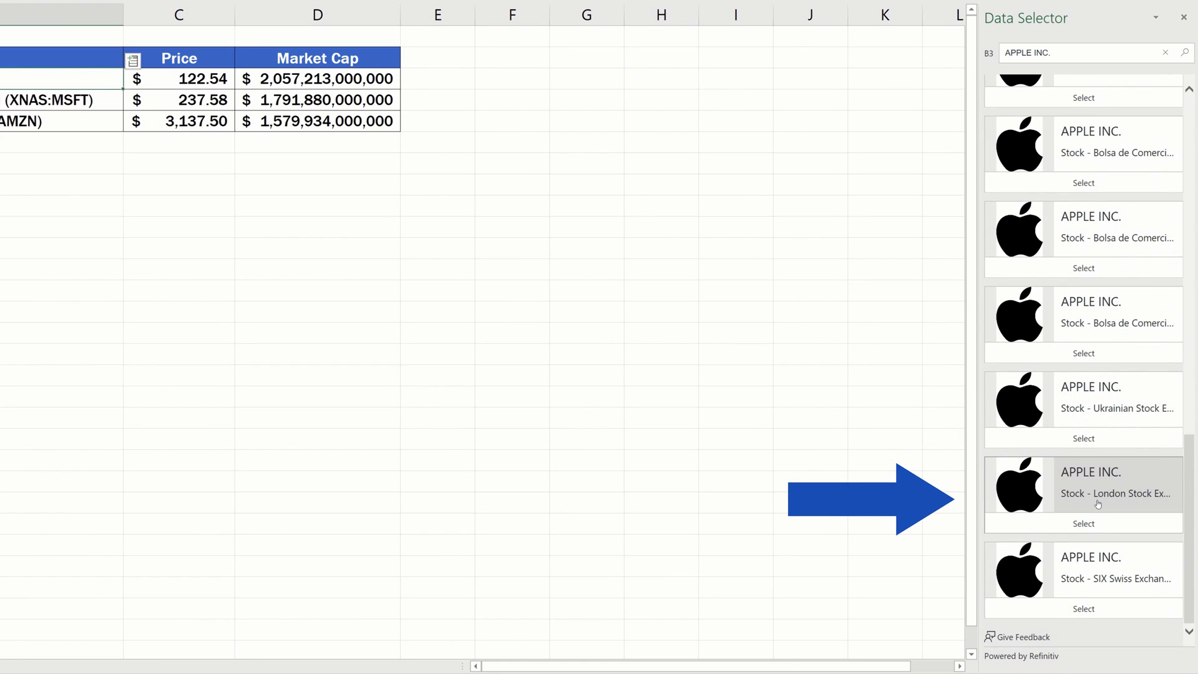
{"action": "left_click", "coordinate": [1097, 505]}
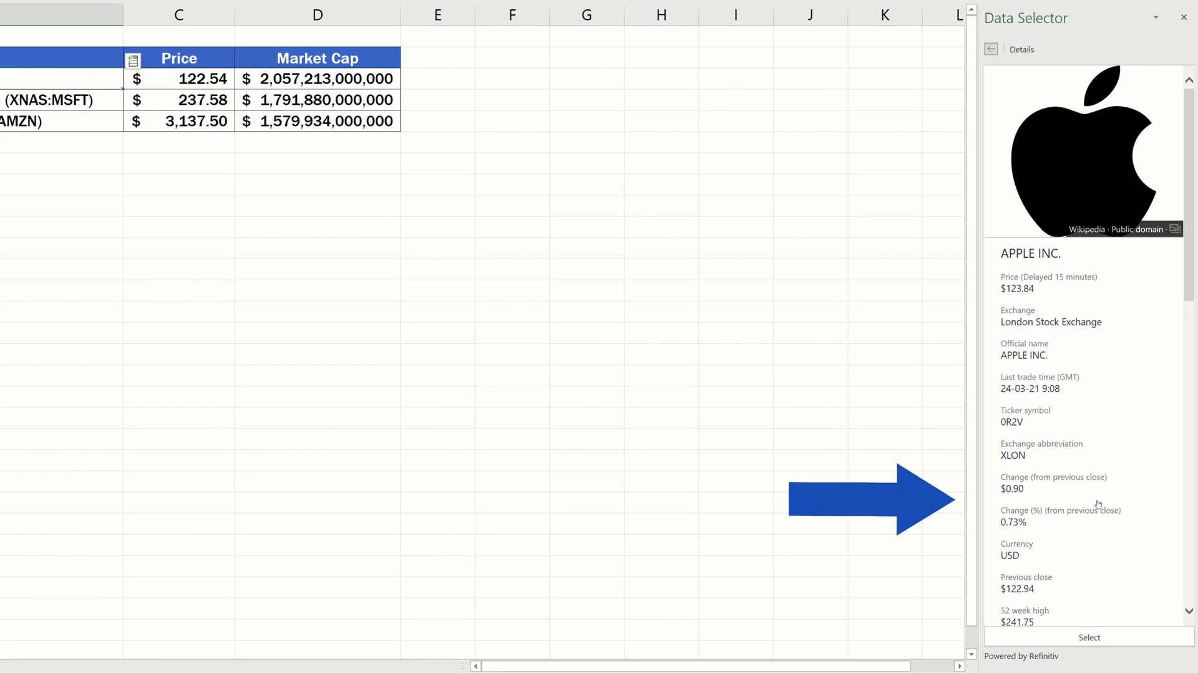
{"action": "left_click", "coordinate": [1113, 637]}
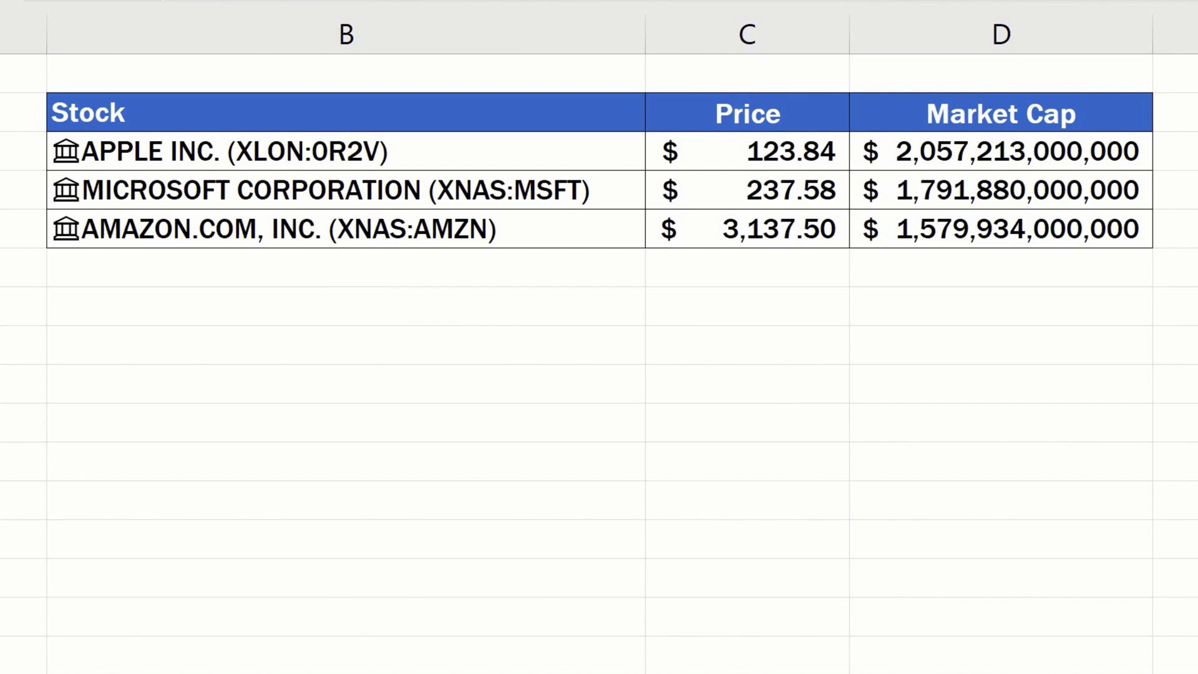
Run Refresh All on the linked stock data, leaving Apple at $123.84
{"action": "left_click", "coordinate": [1186, 345]}
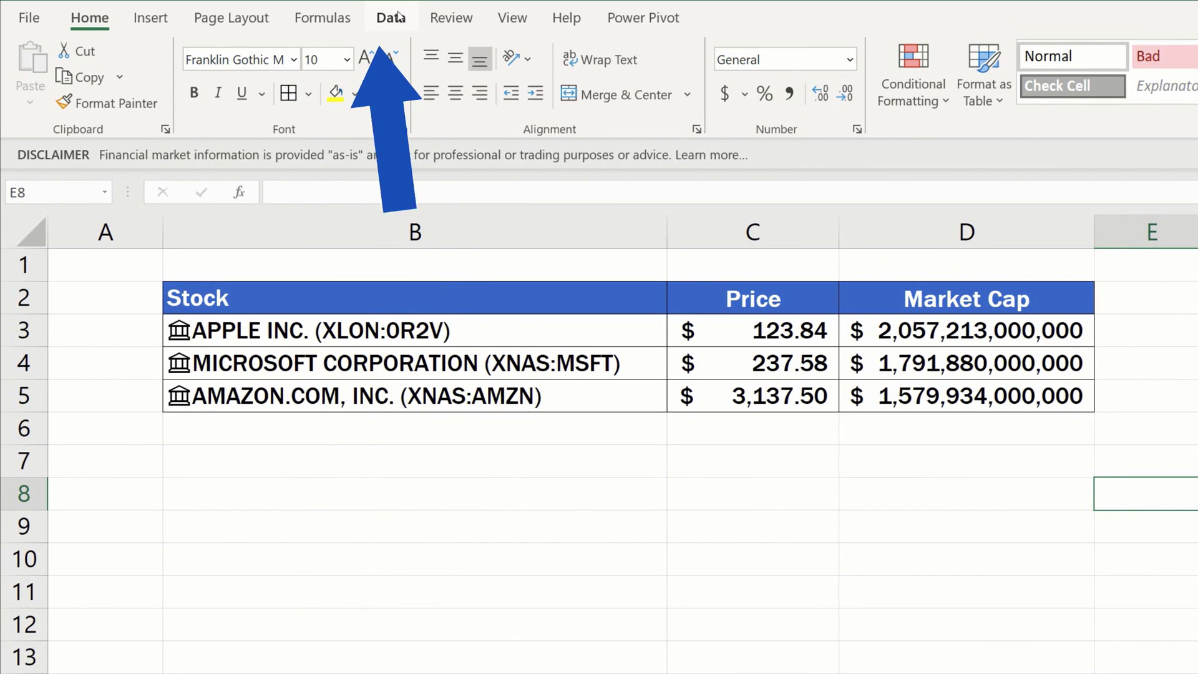
{"action": "left_click", "coordinate": [398, 17]}
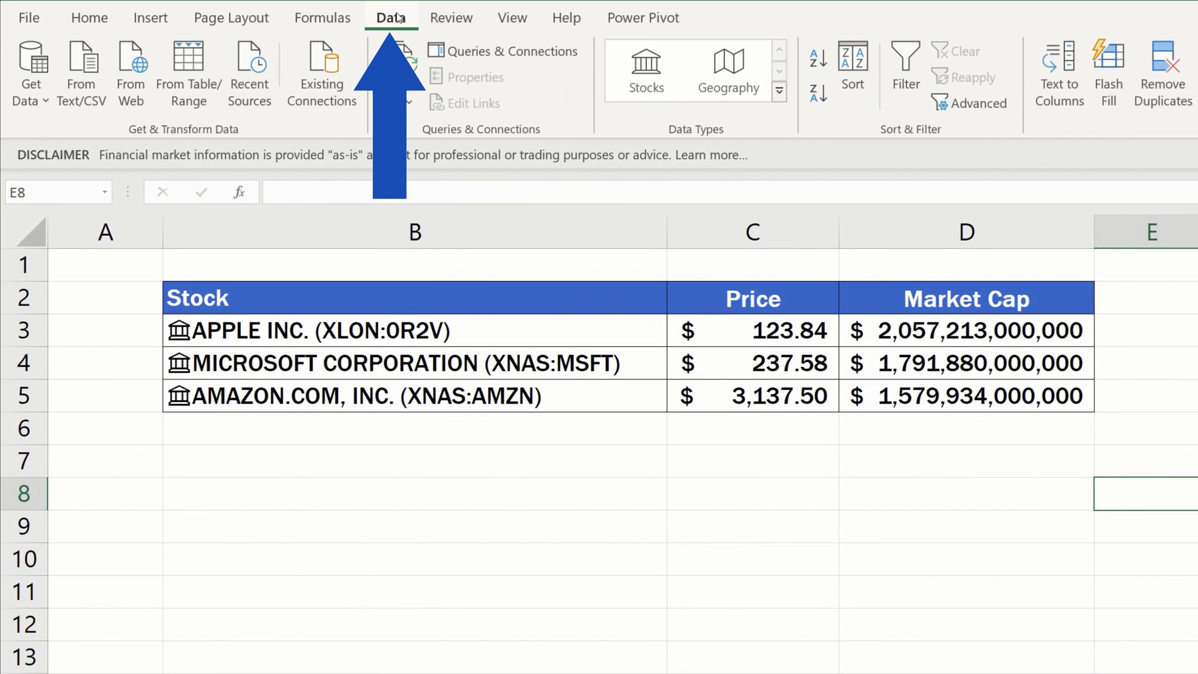
{"action": "left_click", "coordinate": [410, 64]}
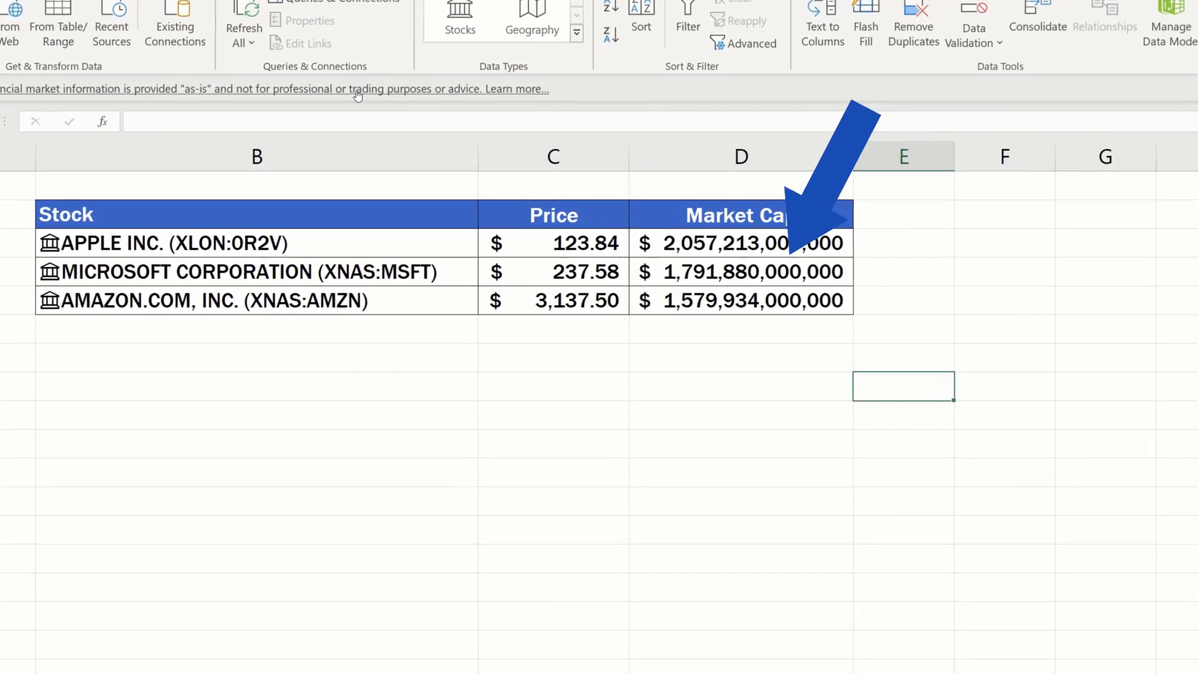
Open the disclaimer's Learn more article about stock data sources
{"action": "left_click", "coordinate": [529, 163]}
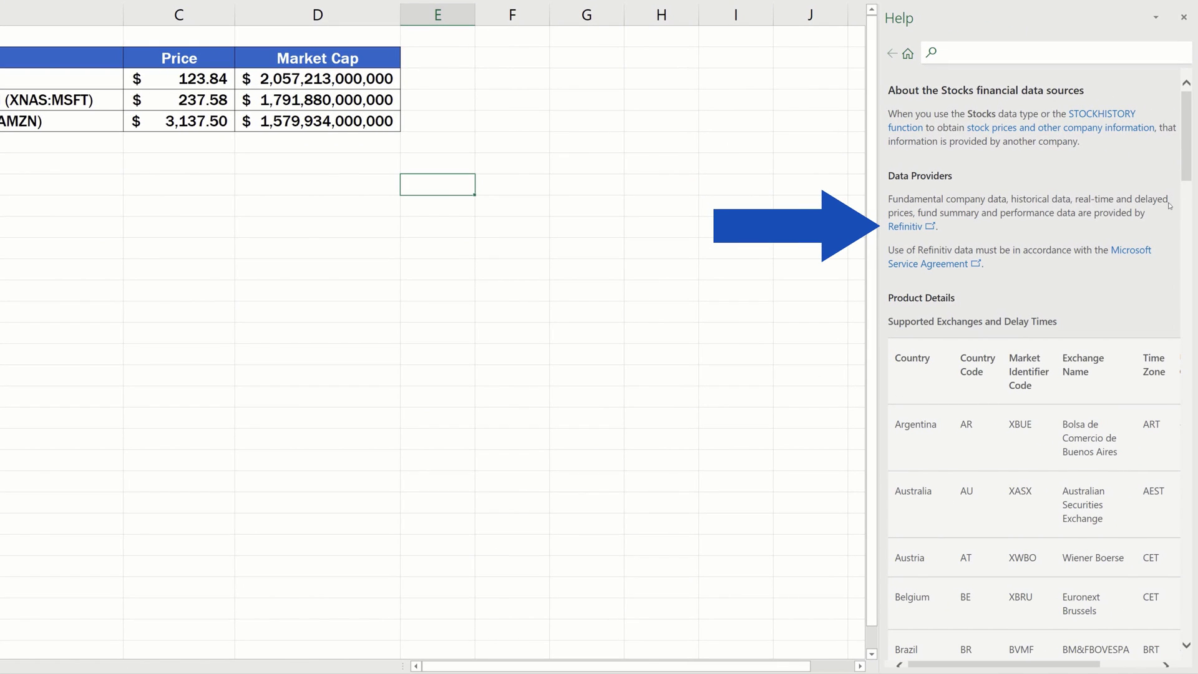
{"action": "left_click_drag", "start_coordinate": [1037, 666], "coordinate": [1130, 664]}
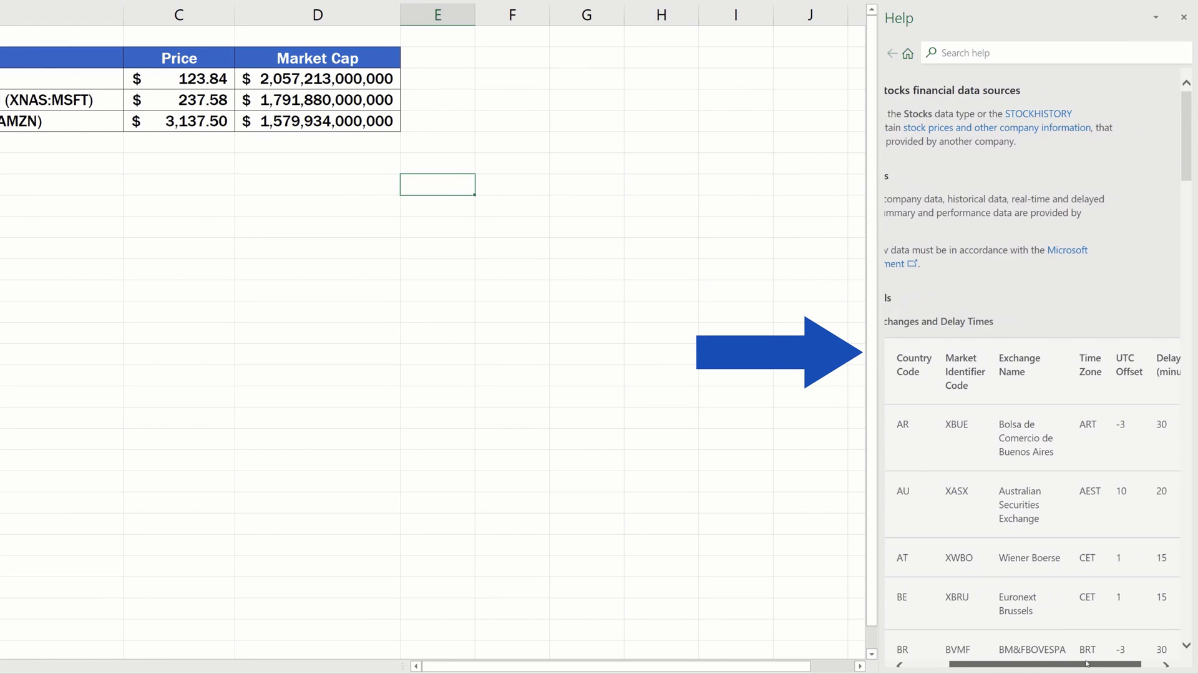